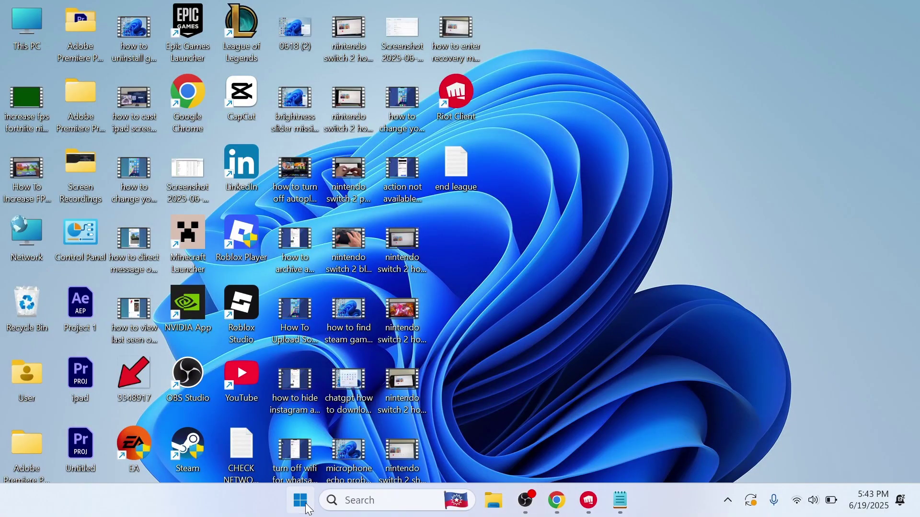
Open Control Panel from Windows search, keeping View by set to Category.
key("super")
type("control")
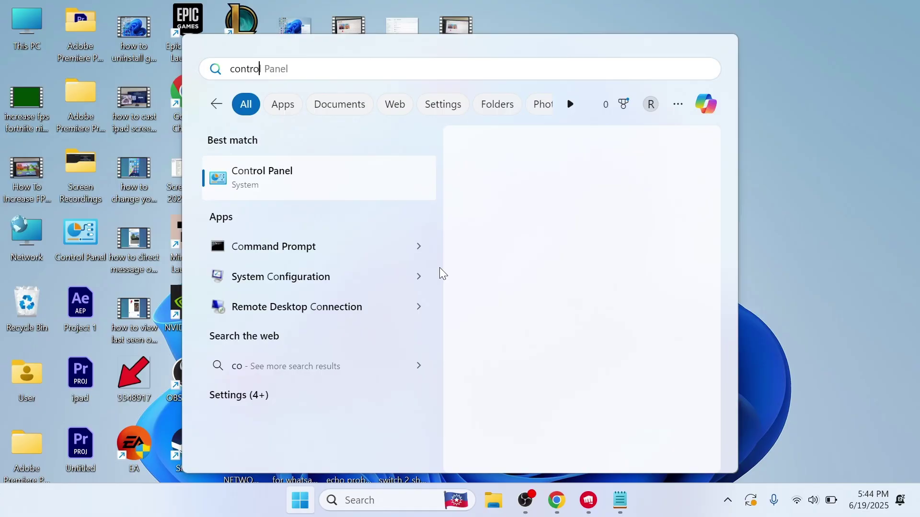
left_click(297, 186)
left_click(680, 74)
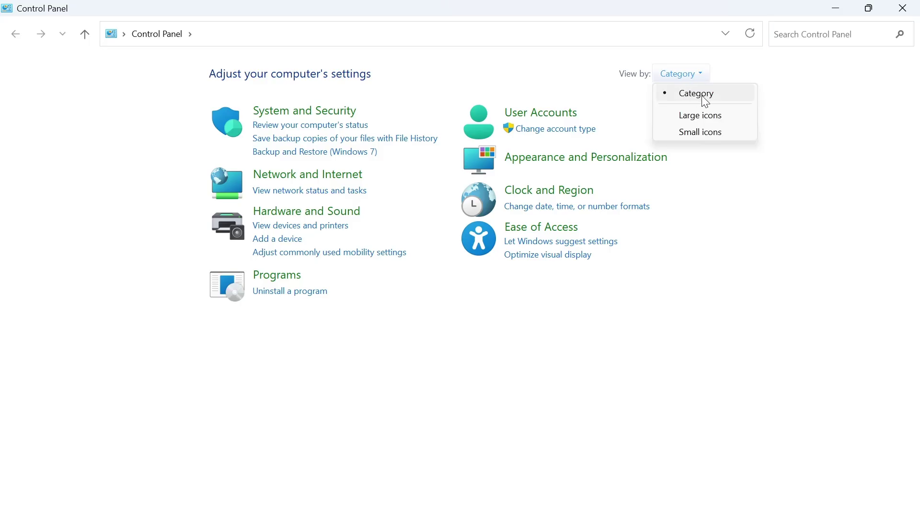
left_click(604, 79)
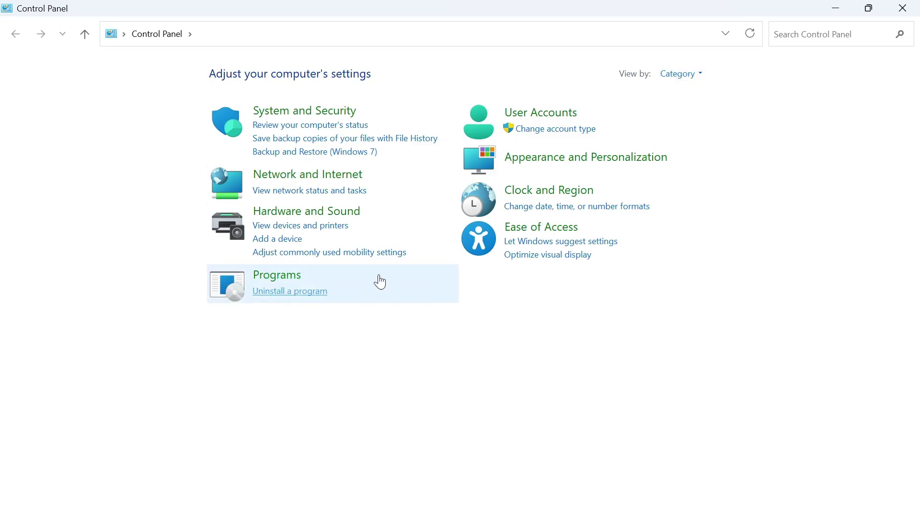
Uninstall Riot Vanguard from Programs and Features, confirming complete removal.
left_click(288, 293)
scroll(249, 332, "down", 5)
scroll(249, 333, "down", 3)
left_click(186, 357)
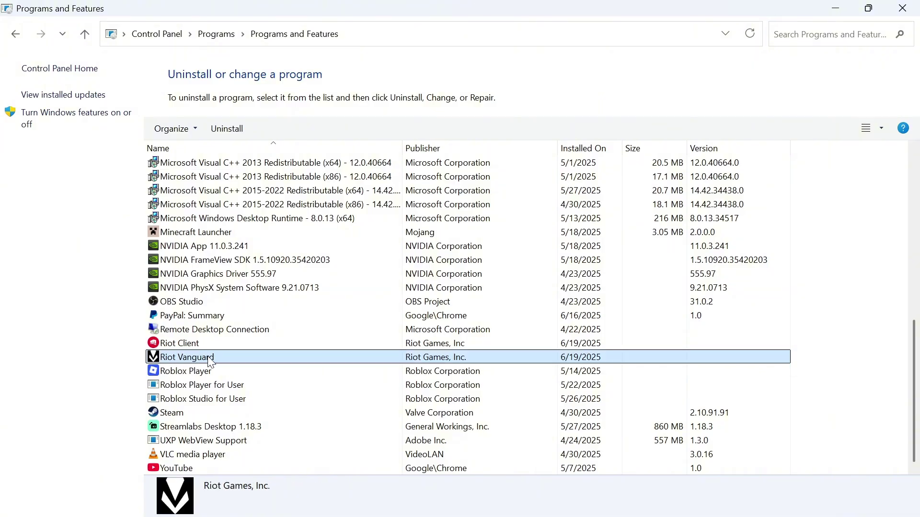
right_click(212, 359)
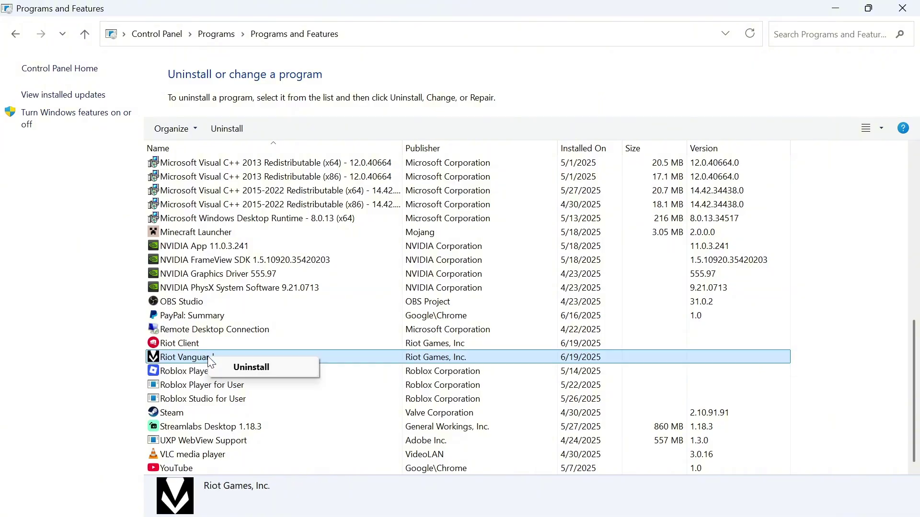
left_click(251, 367)
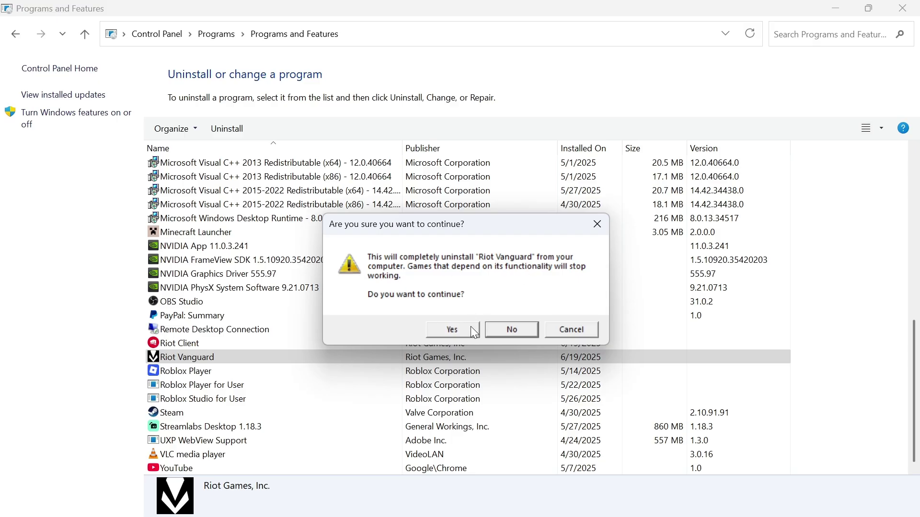
left_click(459, 331)
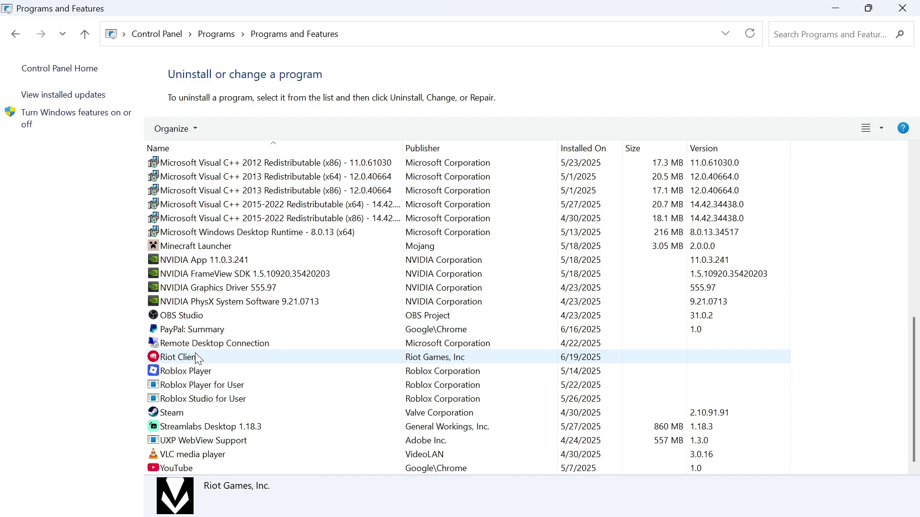
Launch Riot Client, check its tray menu, and run the League of Legends update to install Vanguard.
left_click(835, 8)
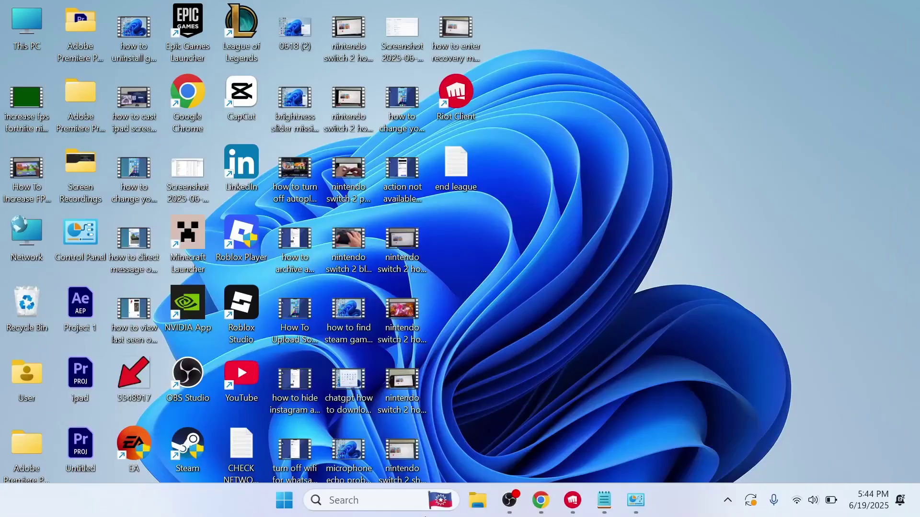
left_click(283, 501)
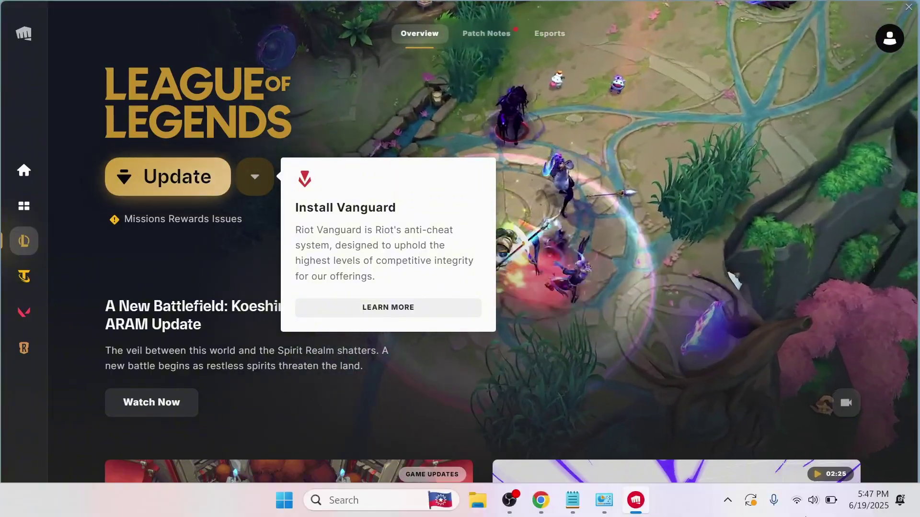
left_click(728, 501)
right_click(671, 458)
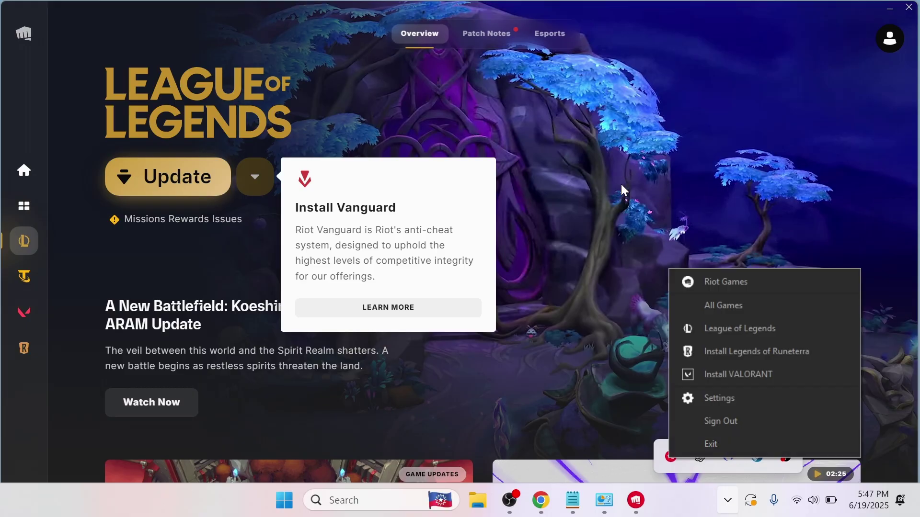
left_click(733, 447)
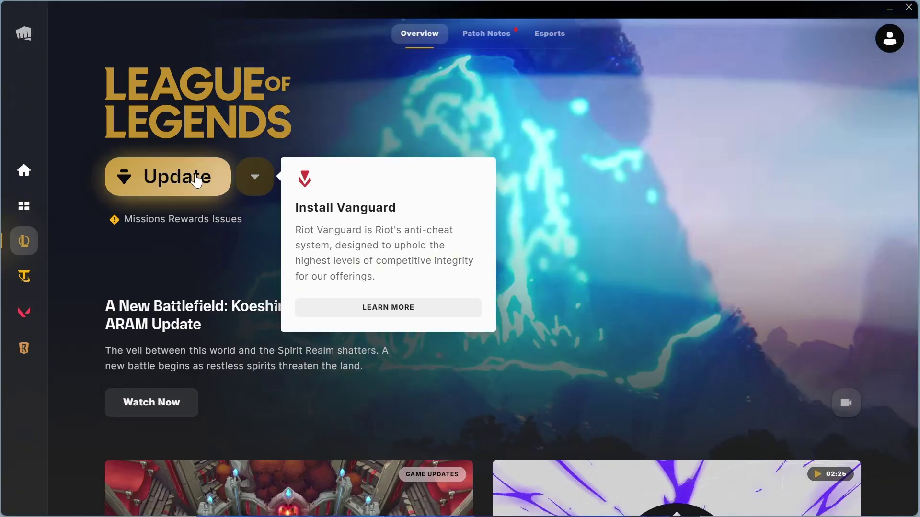
left_click(197, 180)
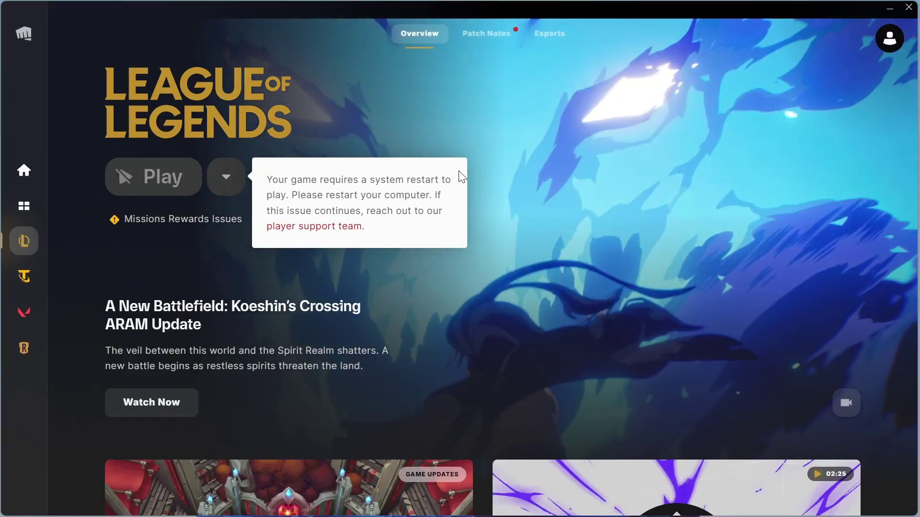
Set the vgc service's startup type to Automatic in Services.
left_click(284, 501)
type("serv")
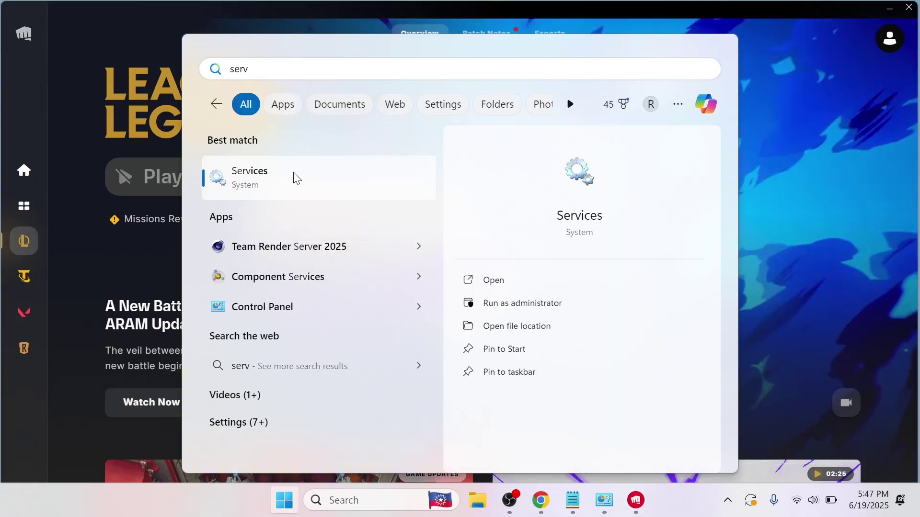
left_click(295, 177)
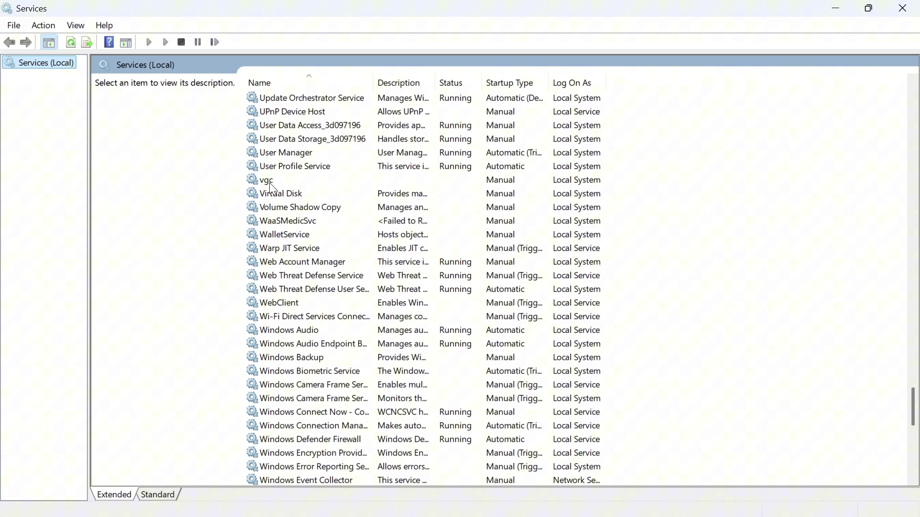
left_click(269, 182)
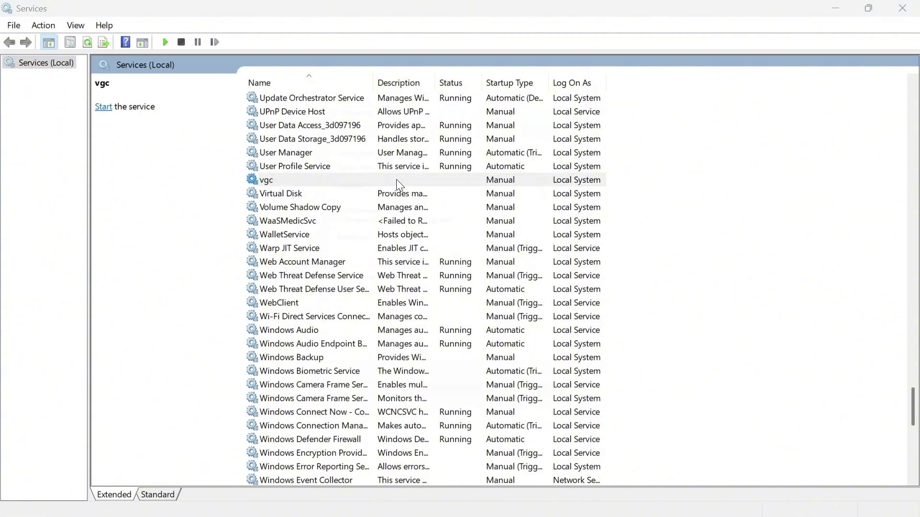
double_click(270, 180)
left_click(419, 252)
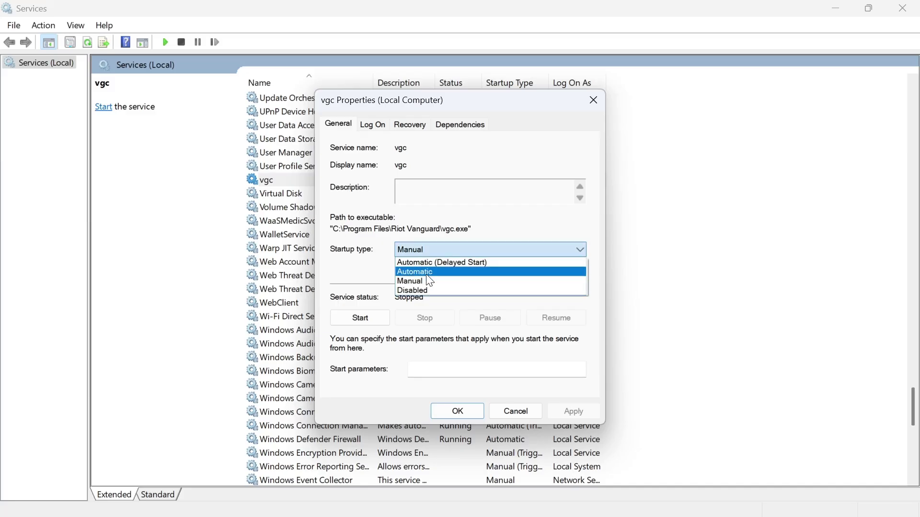
left_click(416, 271)
left_click(574, 411)
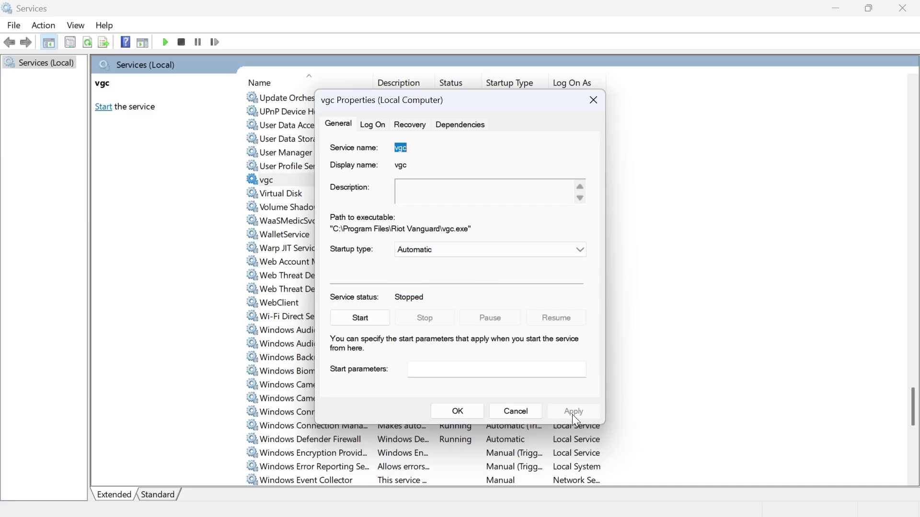
left_click(472, 412)
Start the vgc service and confirm its properties.
double_click(273, 177)
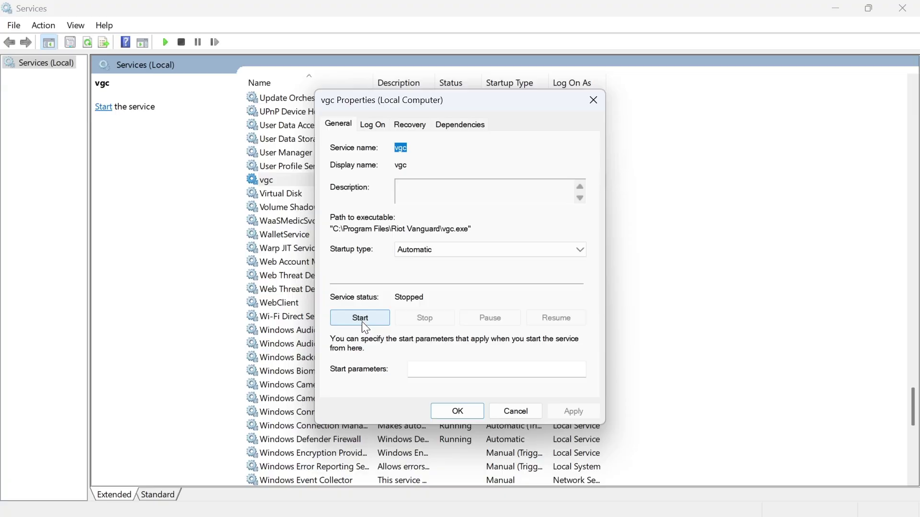
left_click(362, 319)
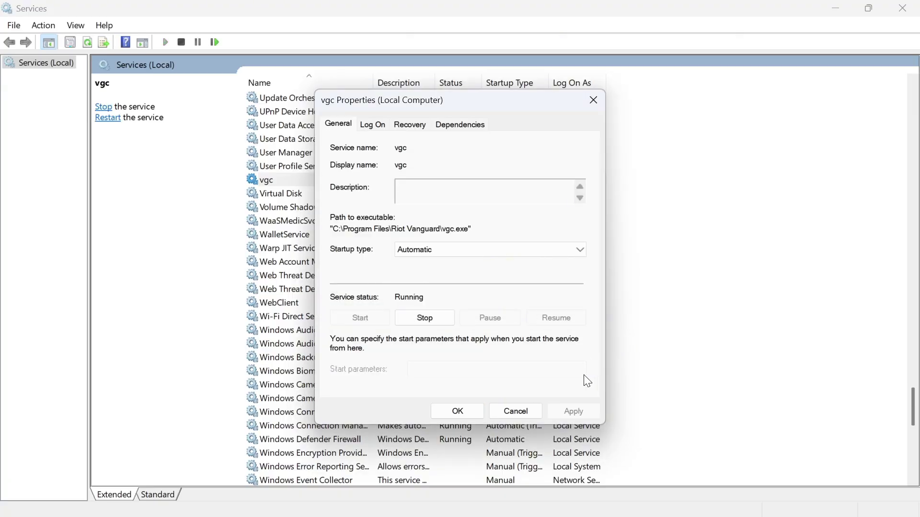
left_click(457, 411)
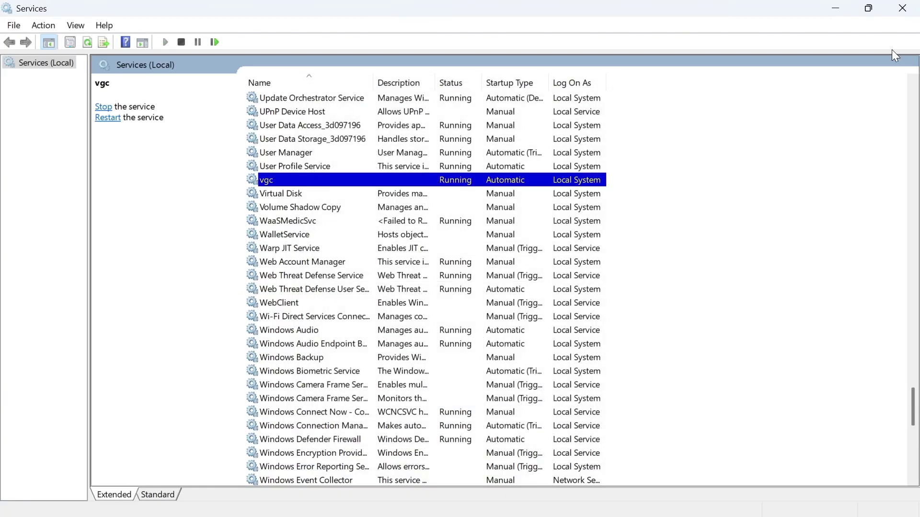
Close Services and restart the computer from the Start menu power options.
left_click(911, 10)
key("super")
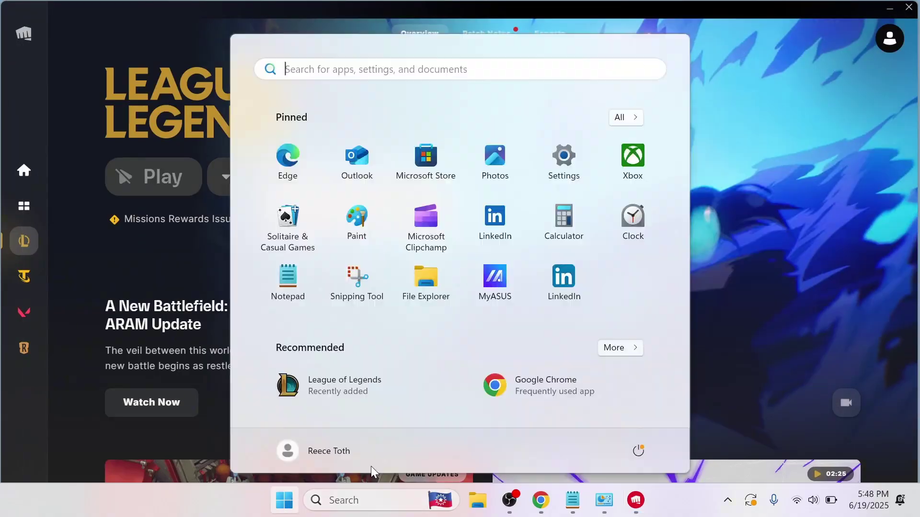
left_click(638, 450)
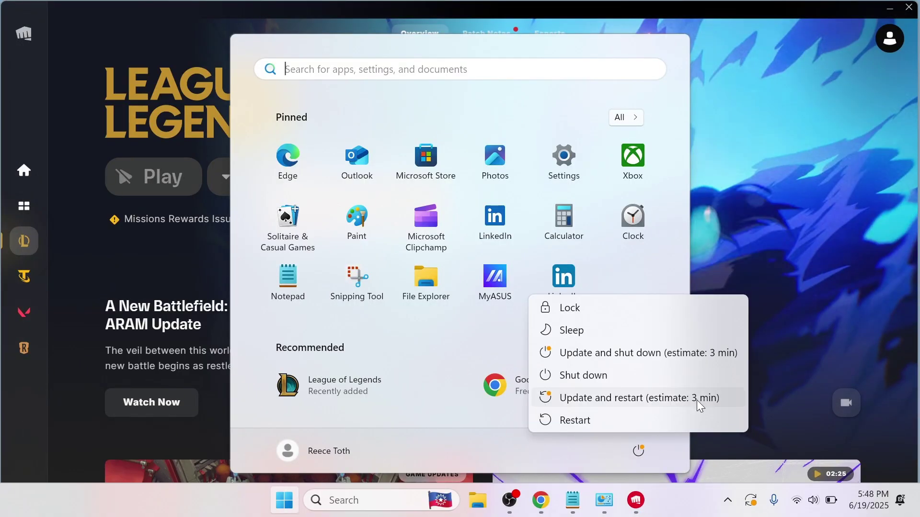
left_click(773, 259)
left_click(761, 192)
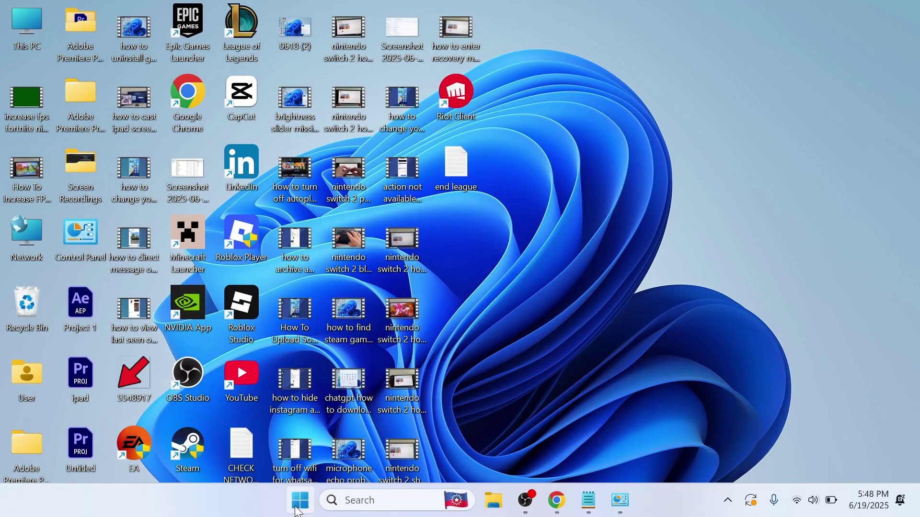
Open Registry Editor and expand HKEY_LOCAL_MACHINE\SOFTWARE\Microsoft\Windows NT\CurrentVersion.
left_click(300, 500)
type("registry")
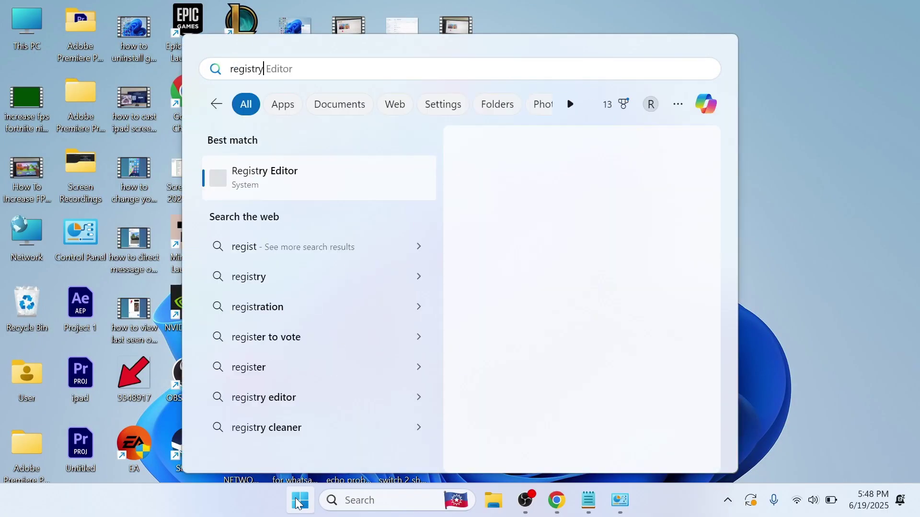
left_click(292, 188)
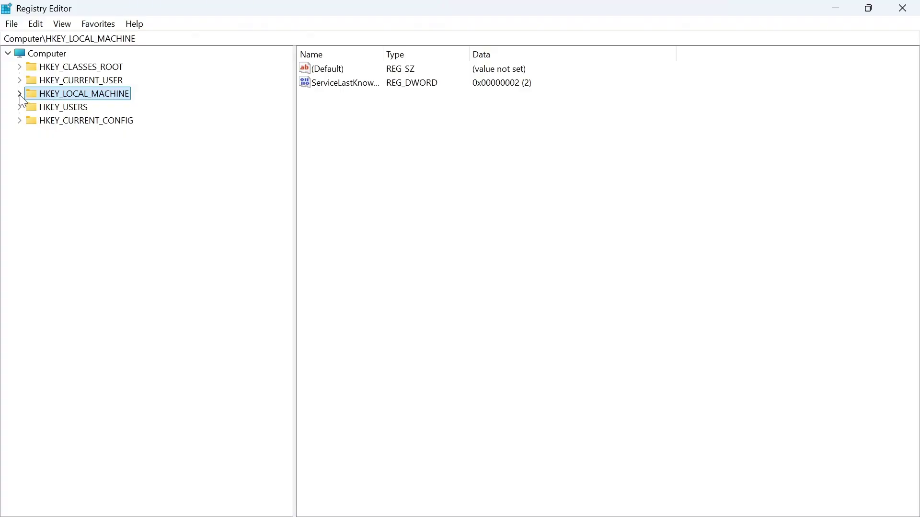
left_click(19, 95)
left_click(31, 160)
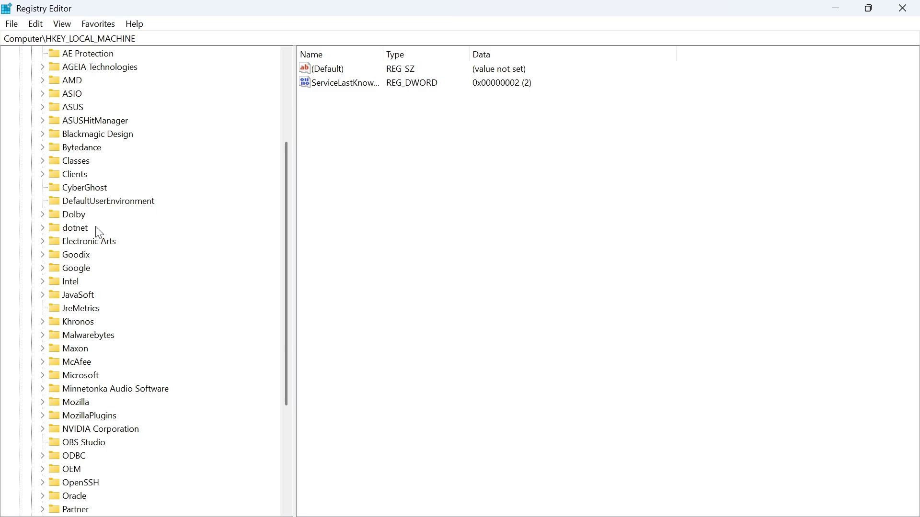
scroll(106, 286, "down", 5)
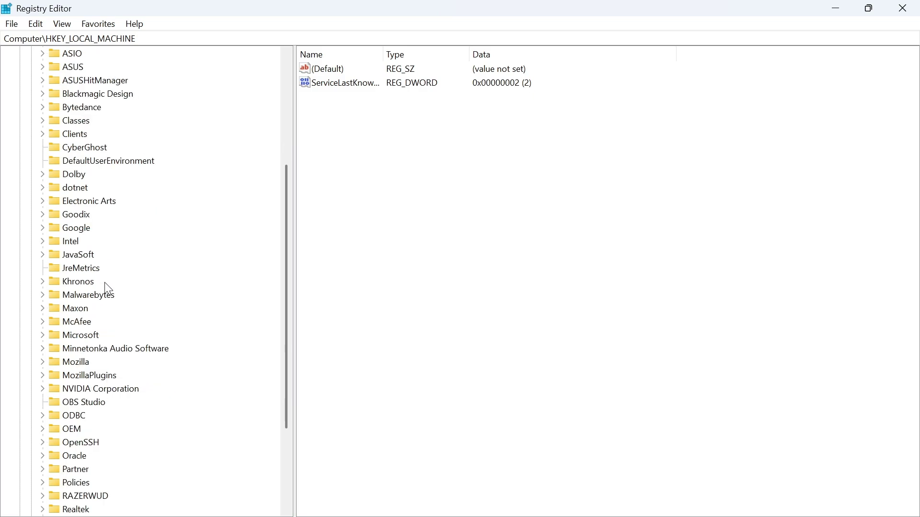
left_click(43, 335)
scroll(115, 302, "down", 5)
scroll(129, 288, "down", 5)
scroll(141, 279, "down", 5)
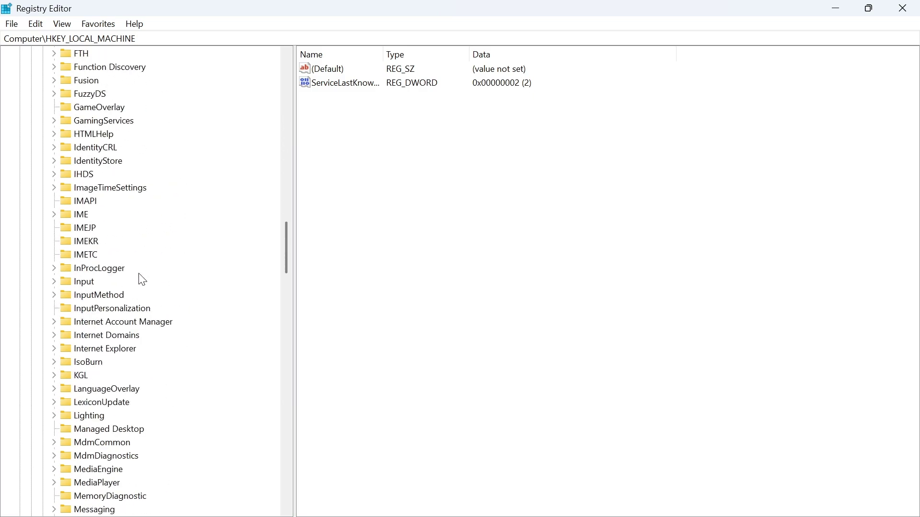
scroll(142, 280, "down", 6)
scroll(141, 279, "down", 6)
scroll(140, 280, "down", 6)
scroll(138, 283, "down", 6)
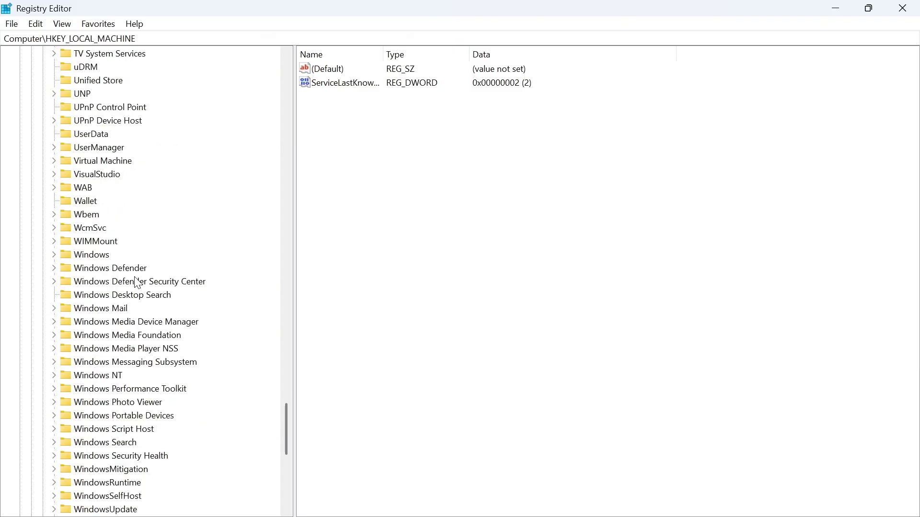
scroll(137, 282, "down", 6)
left_click(55, 134)
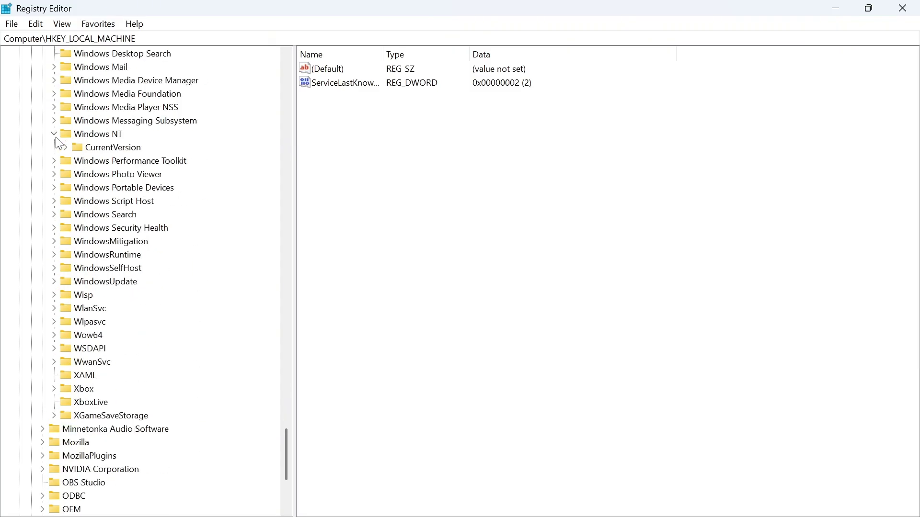
left_click(66, 147)
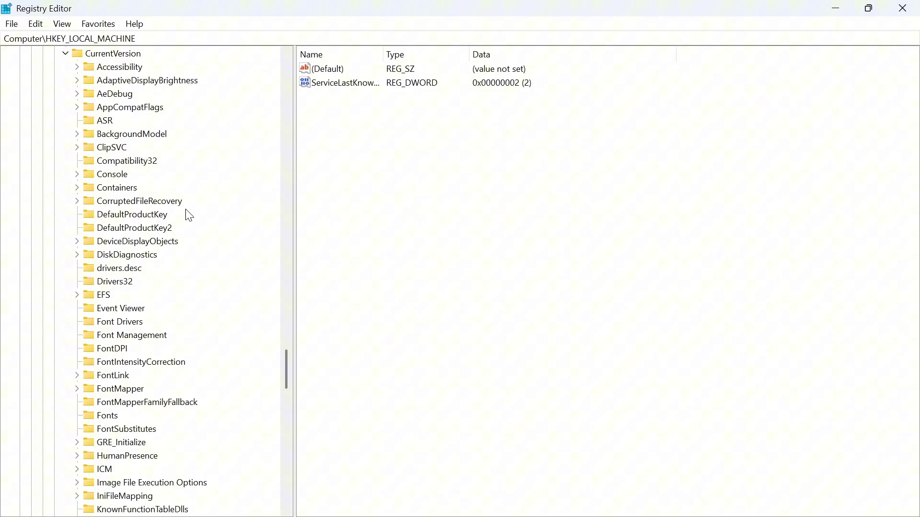
left_click(137, 241)
scroll(137, 288, "down", 3)
scroll(144, 331, "down", 1)
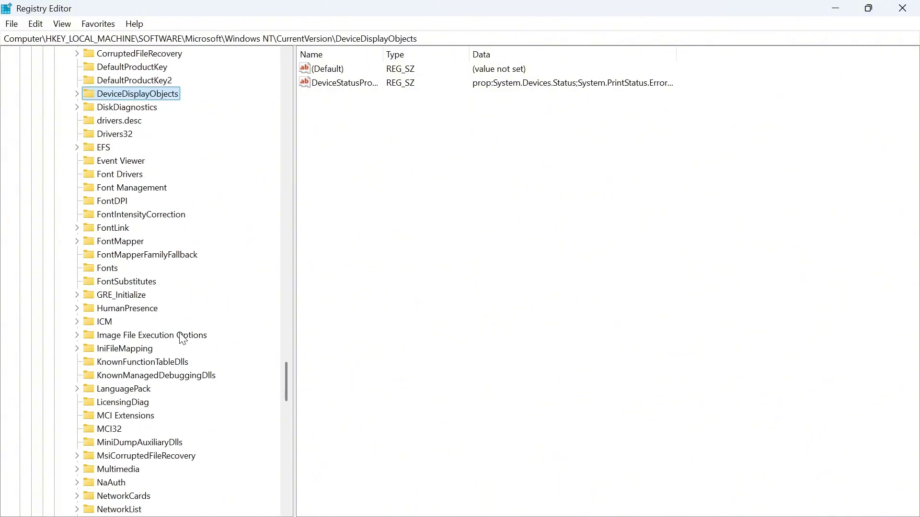
Under Image File Execution Options, keep DevOverrideEnable at 0 and recheck its value.
left_click(141, 336)
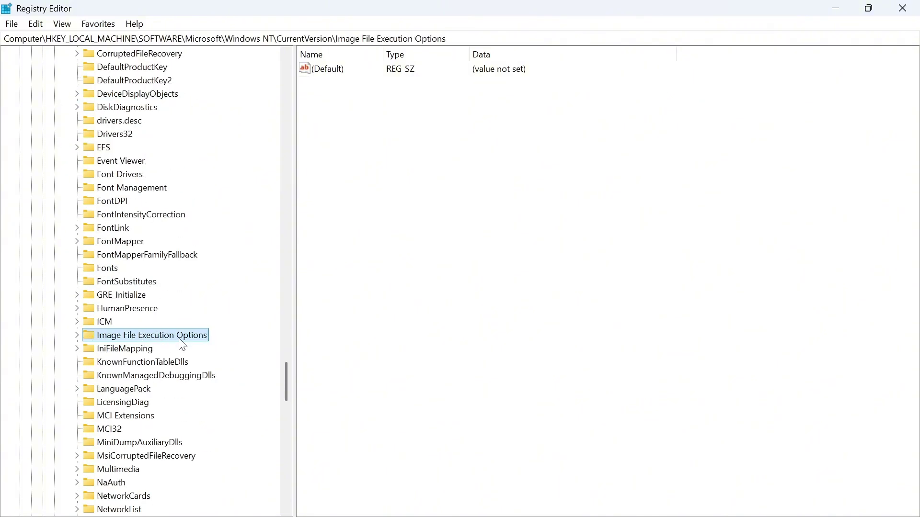
left_click(402, 105)
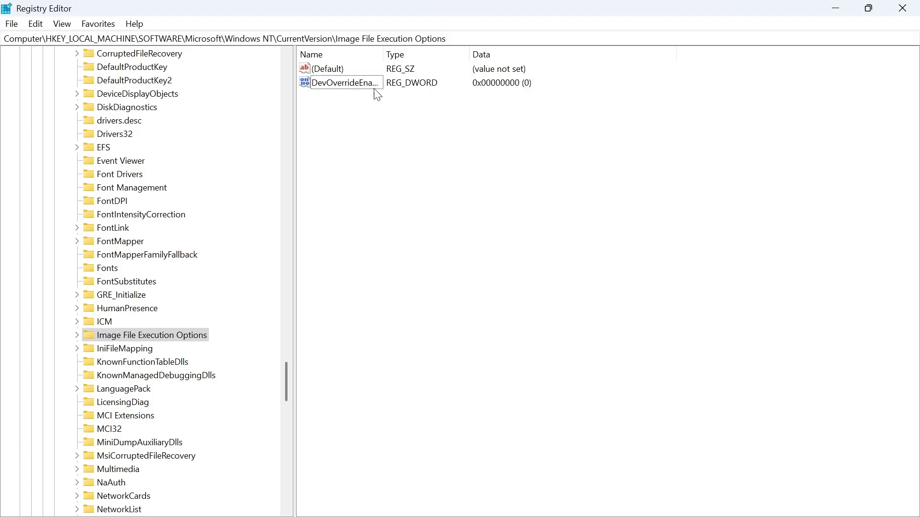
left_click(338, 84)
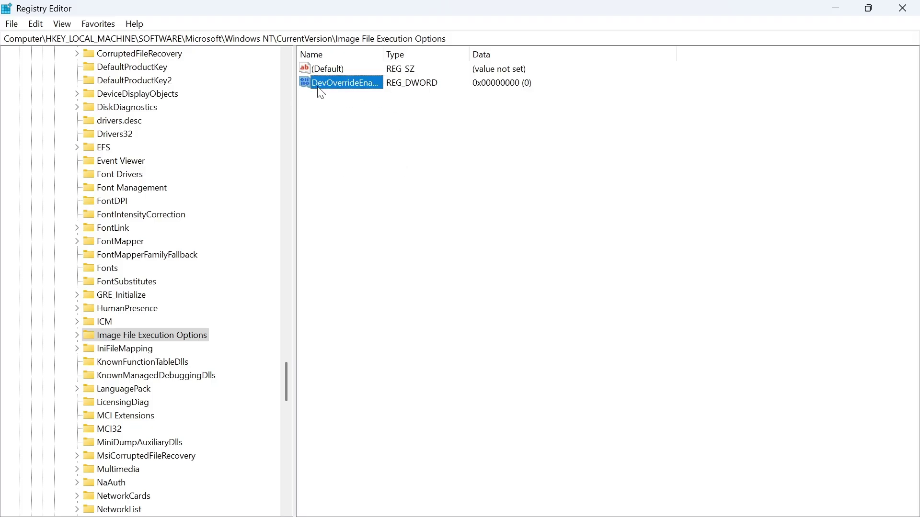
double_click(353, 83)
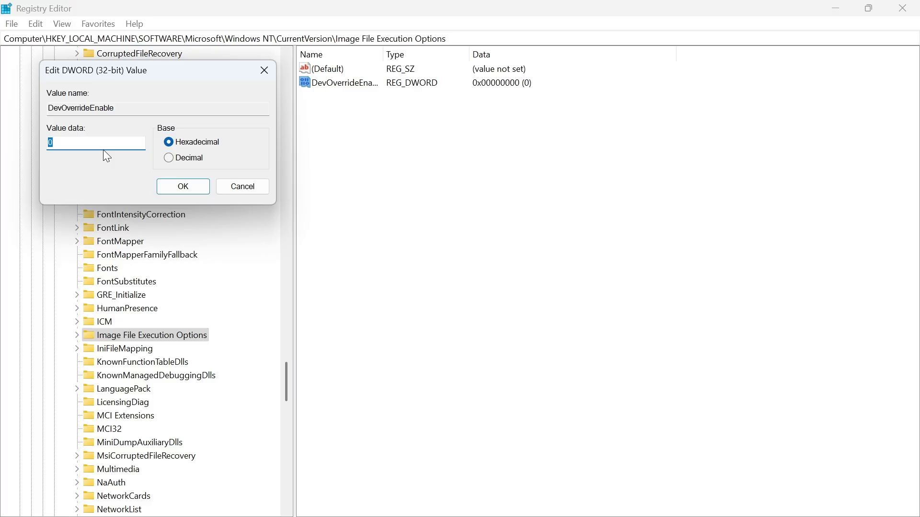
left_click(183, 187)
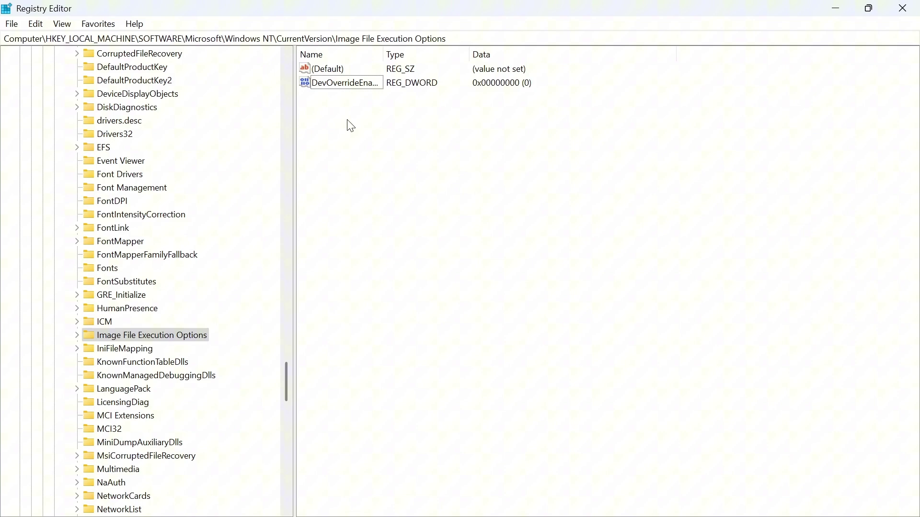
double_click(341, 81)
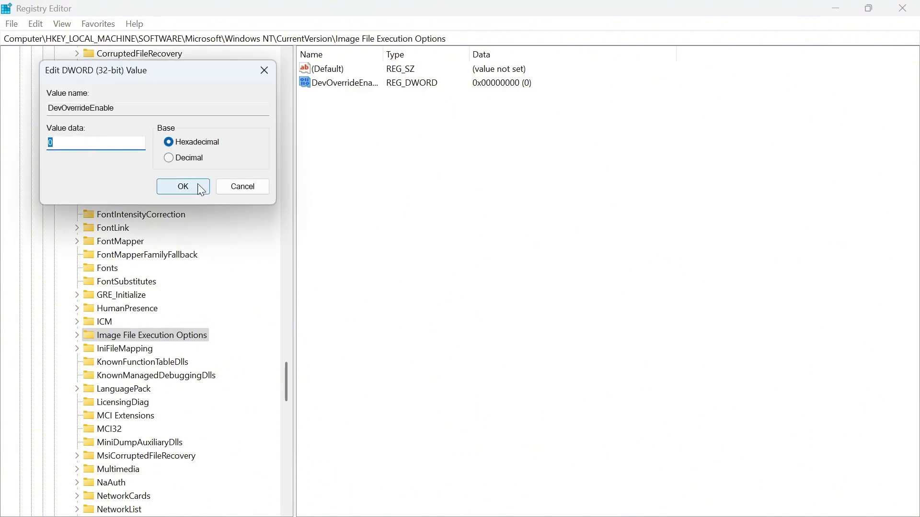
left_click(183, 185)
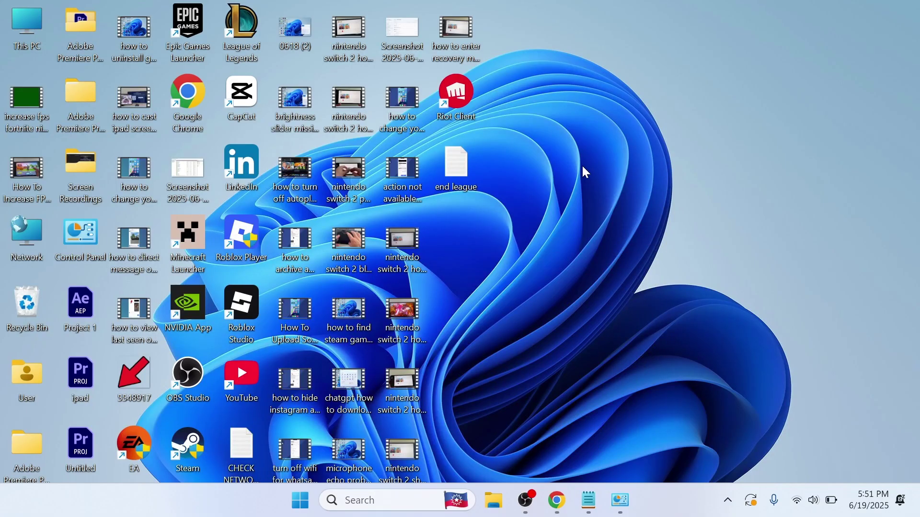